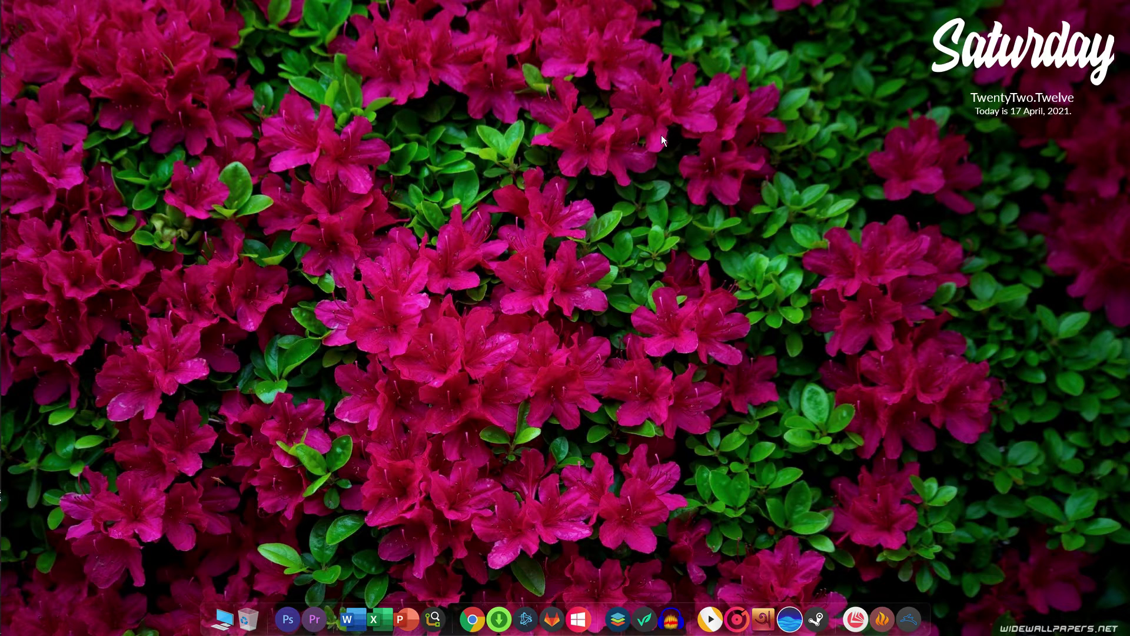
right_click(599, 178)
click(638, 212)
right_click(628, 207)
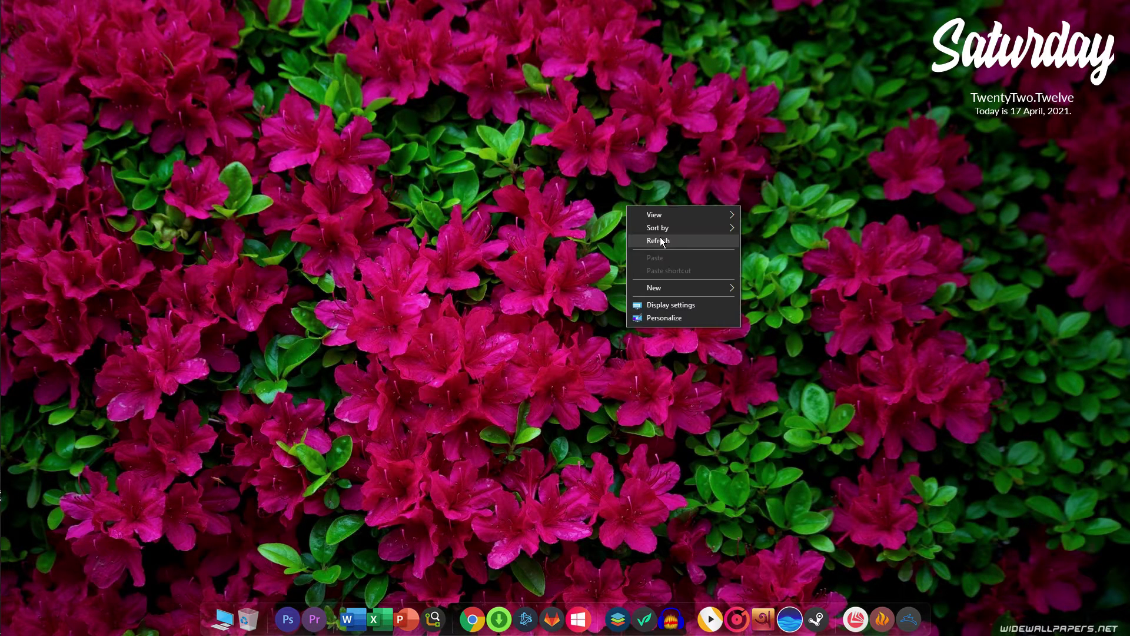
click(660, 240)
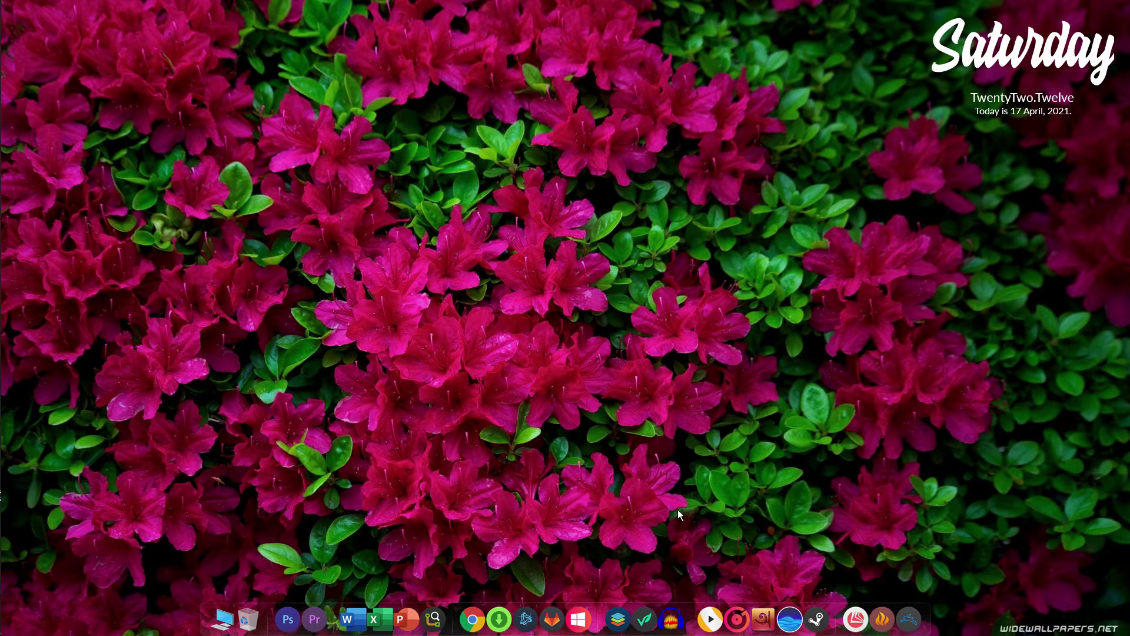
Open Audacity and record a stereo voice clip about 15 seconds long, pausing the recording at the end.
click(671, 619)
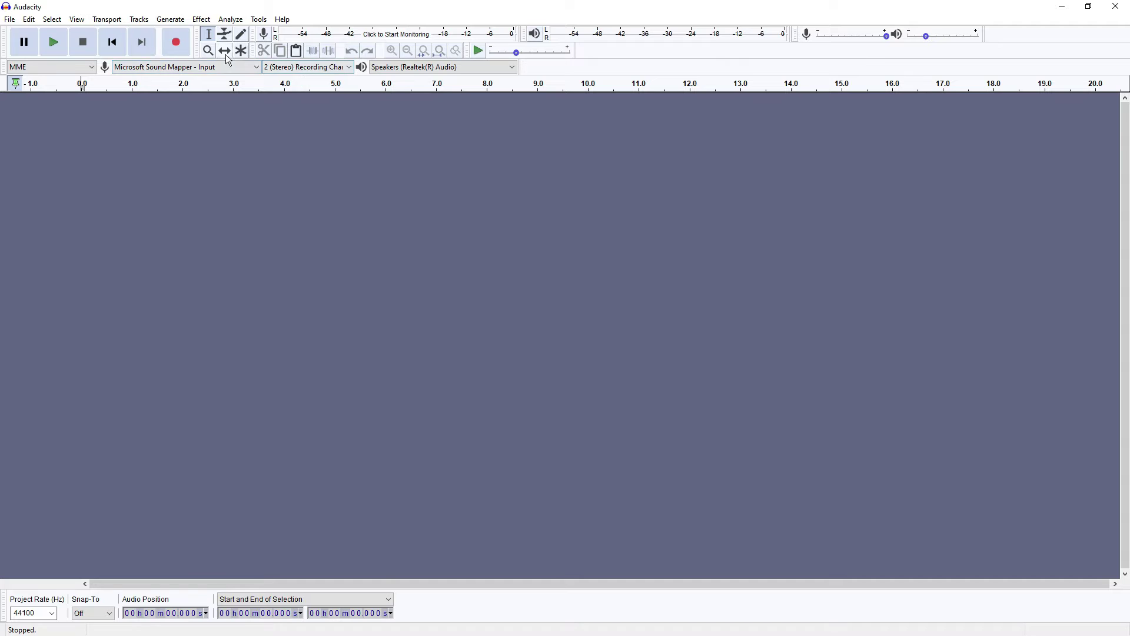
click(107, 19)
mouse_move(110, 52)
click(55, 106)
key(r)
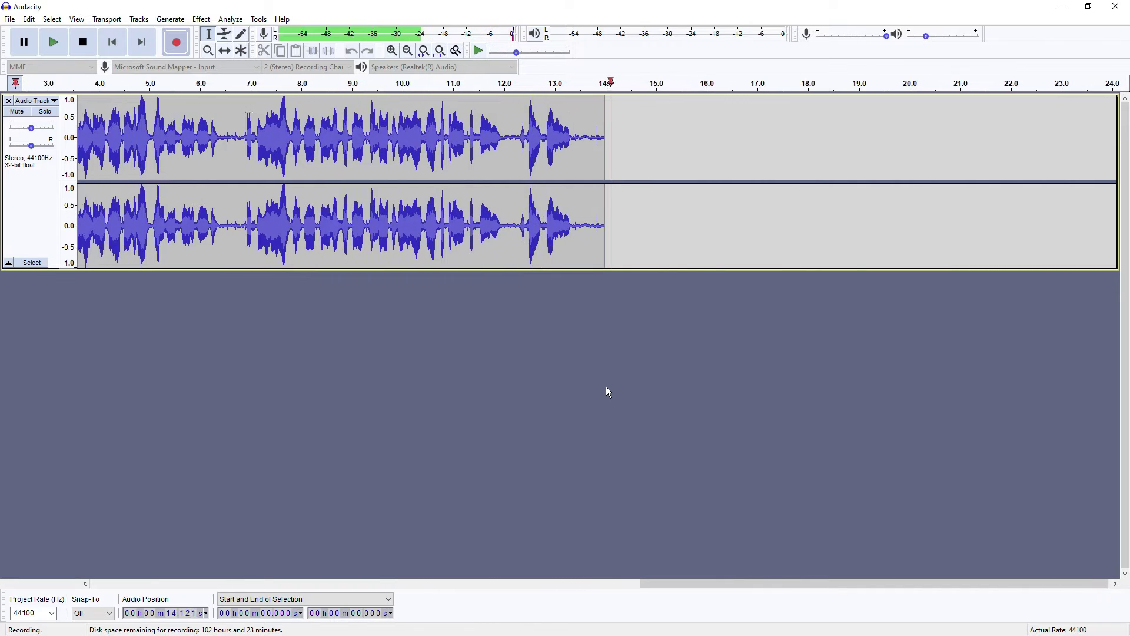
click(30, 45)
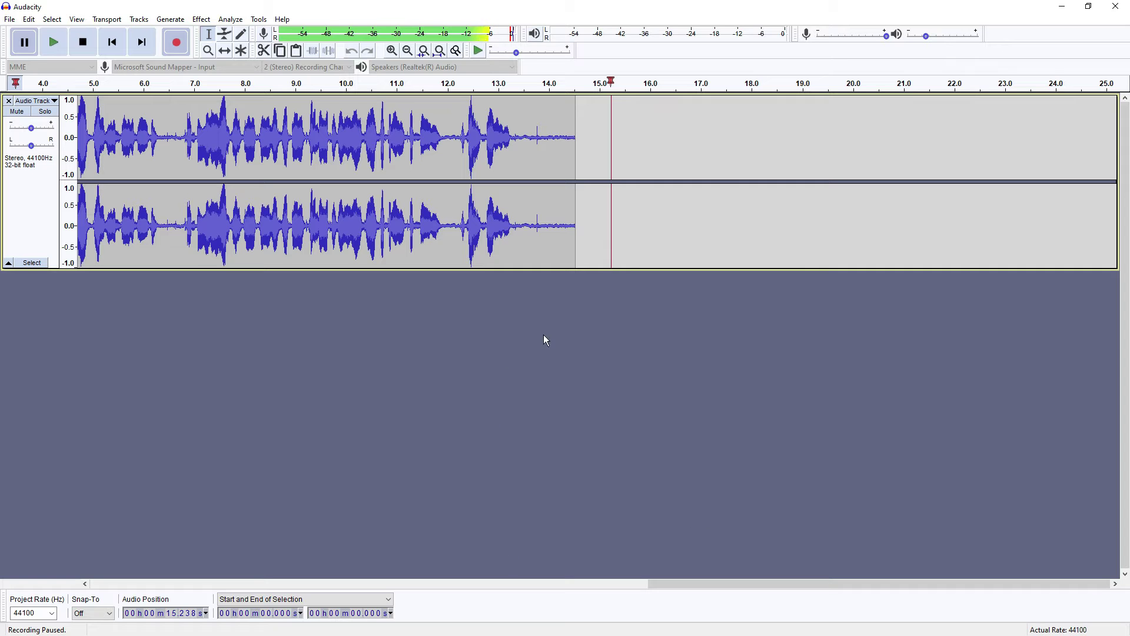
Select the background-noise stretch from about 13.4 to 14.4 s near the clip's end and stop the paused recording.
drag(853, 583, 446, 593)
click(517, 136)
drag(516, 136, 571, 137)
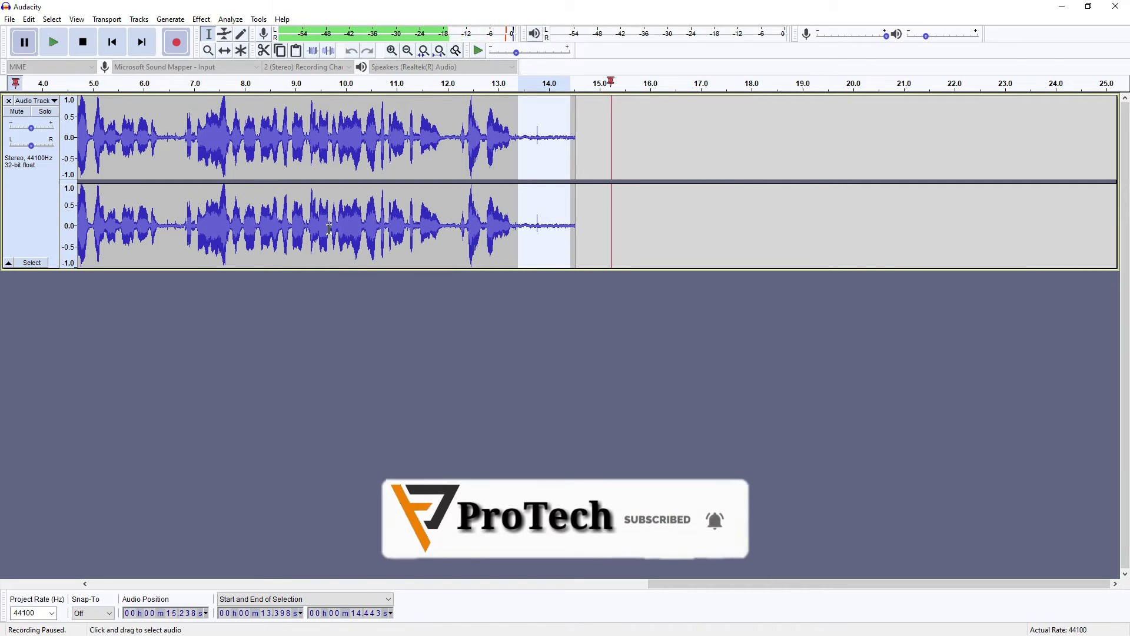
key(space)
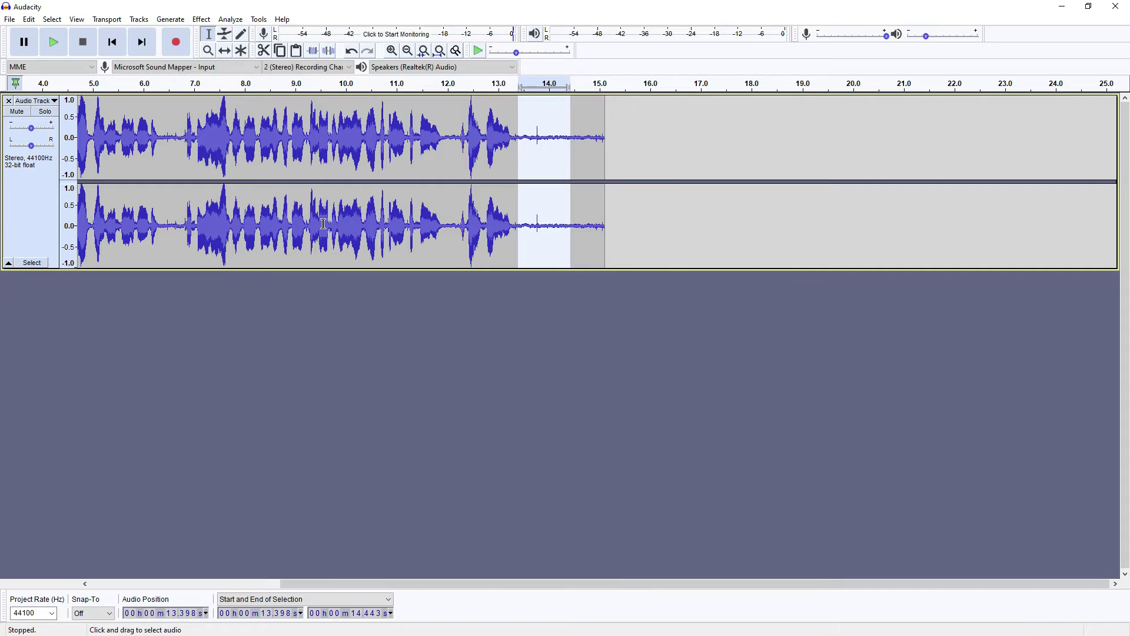
Play the recorded voice from about 2.7 s to listen for background noise, and stop the playback.
click(87, 222)
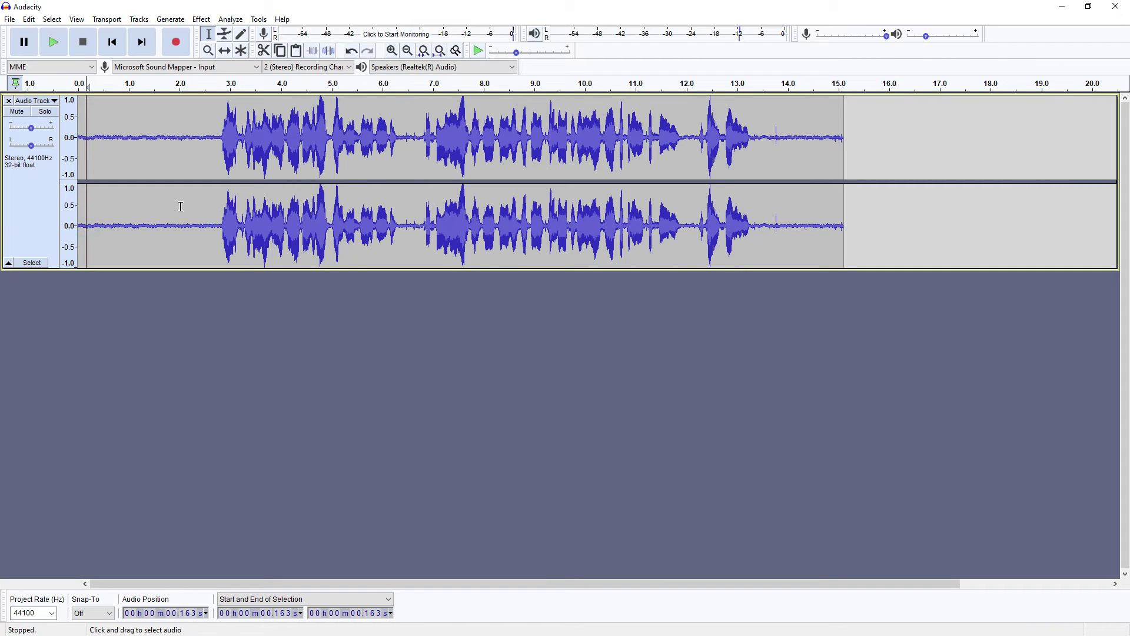
click(157, 202)
click(214, 206)
key(space)
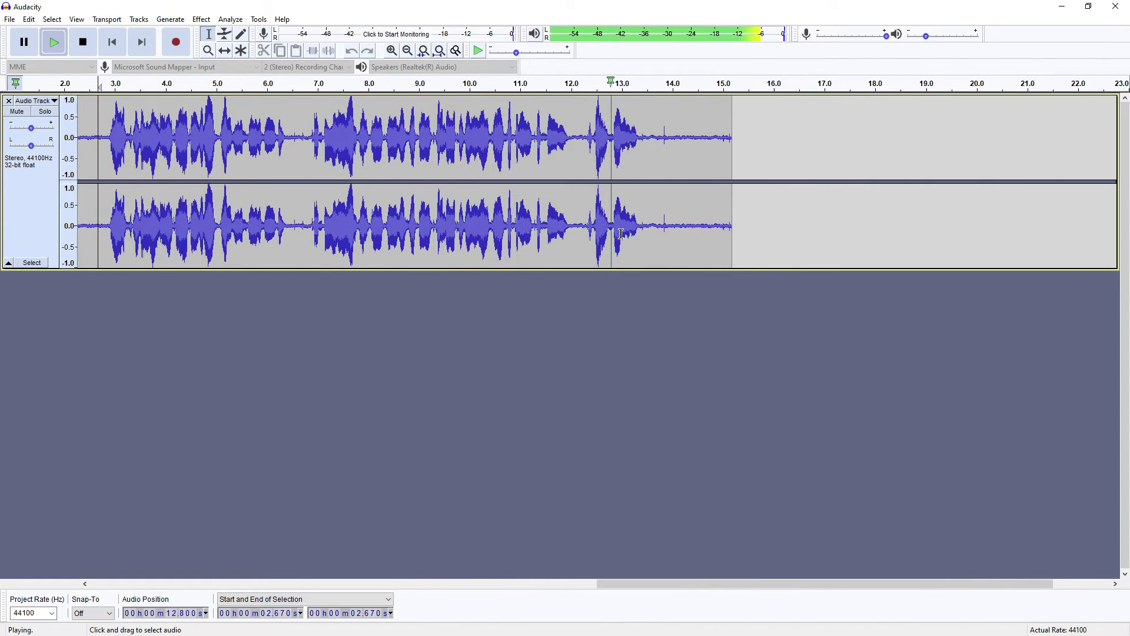
key(space)
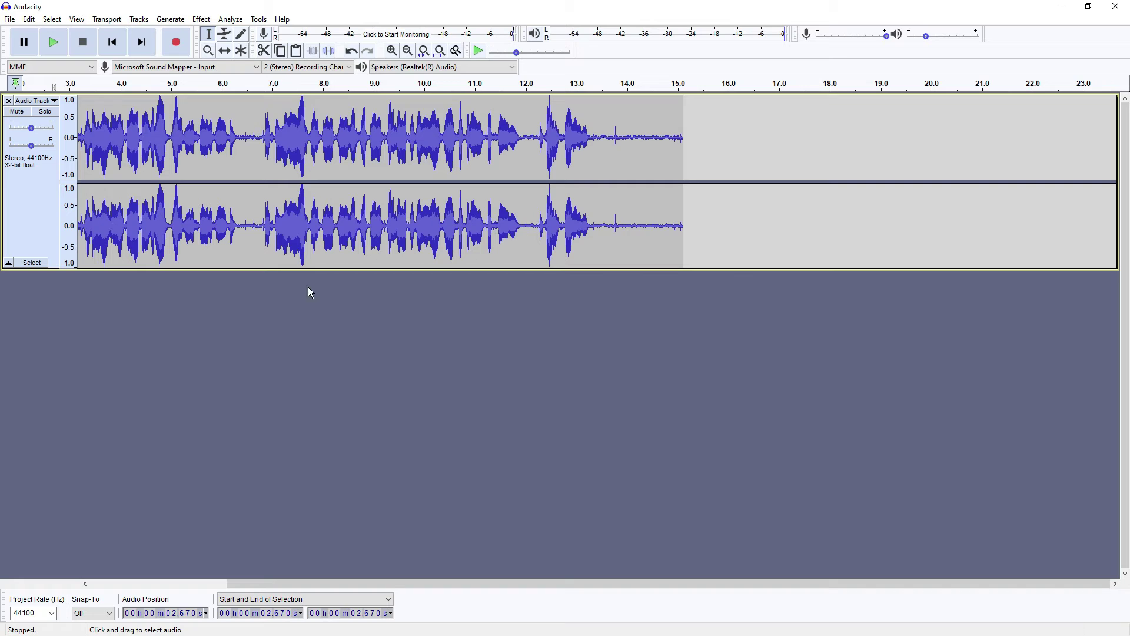
drag(302, 584, 173, 575)
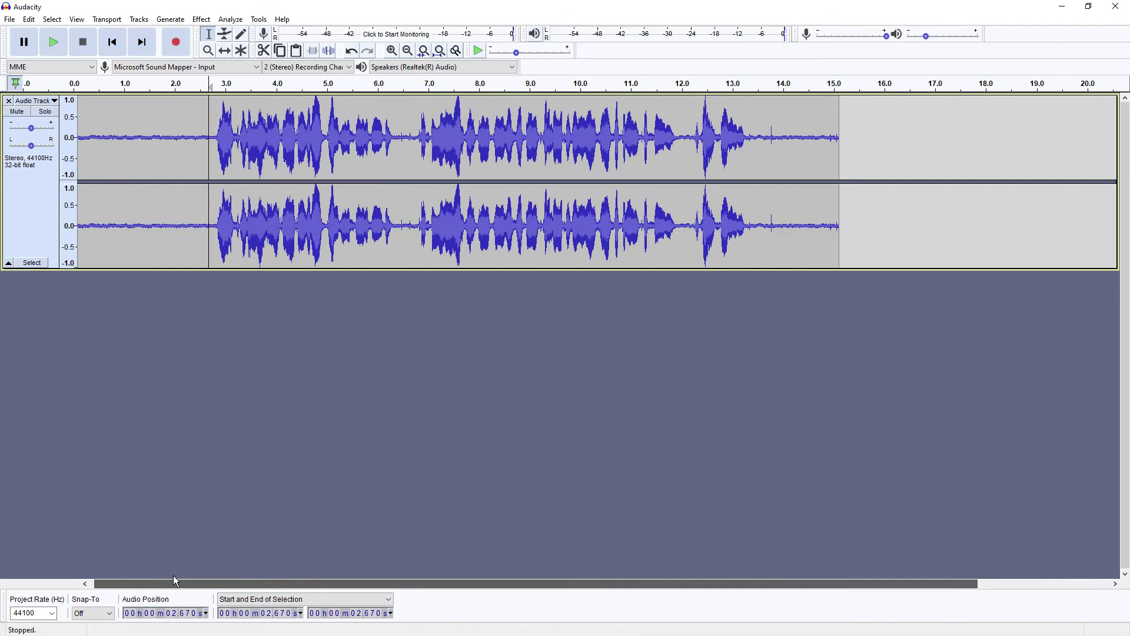
drag(87, 141, 197, 142)
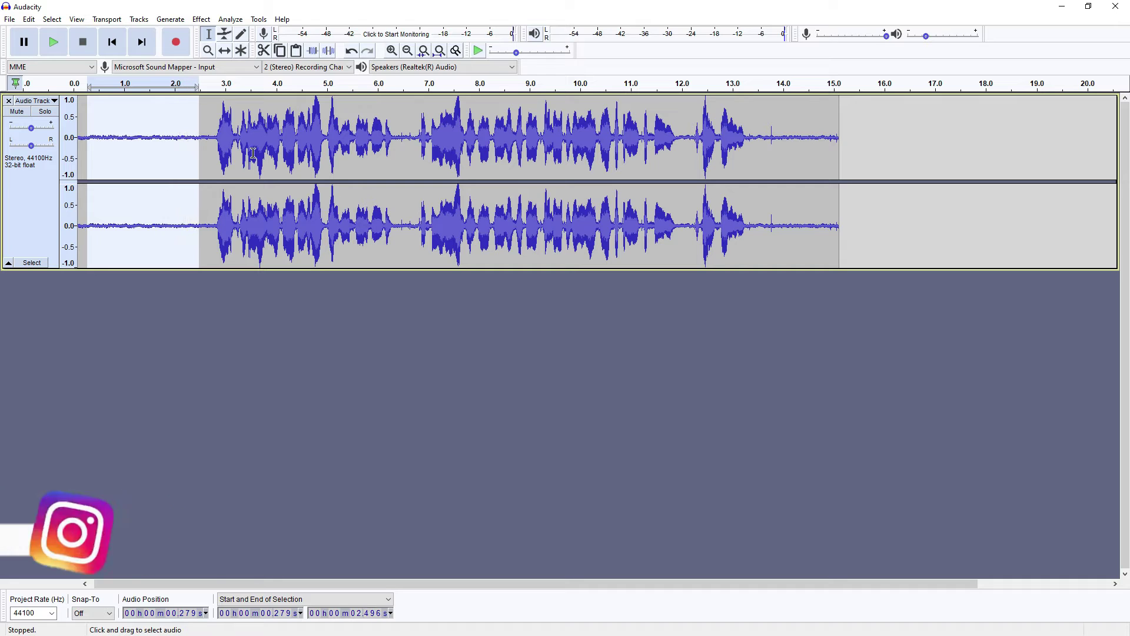
drag(86, 139, 182, 139)
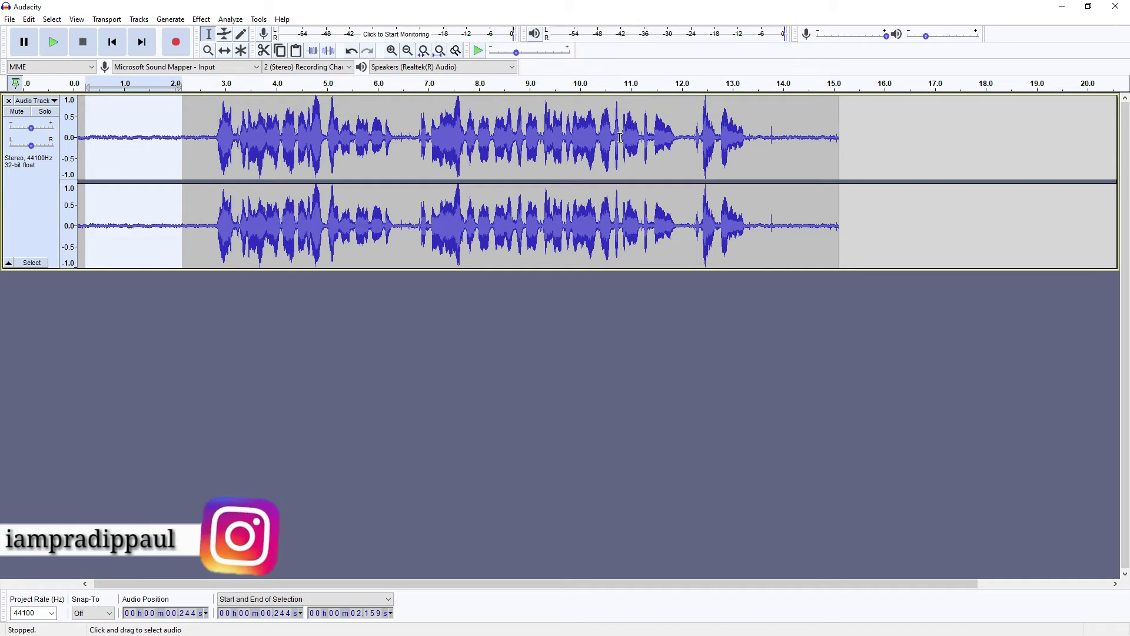
drag(196, 136, 95, 139)
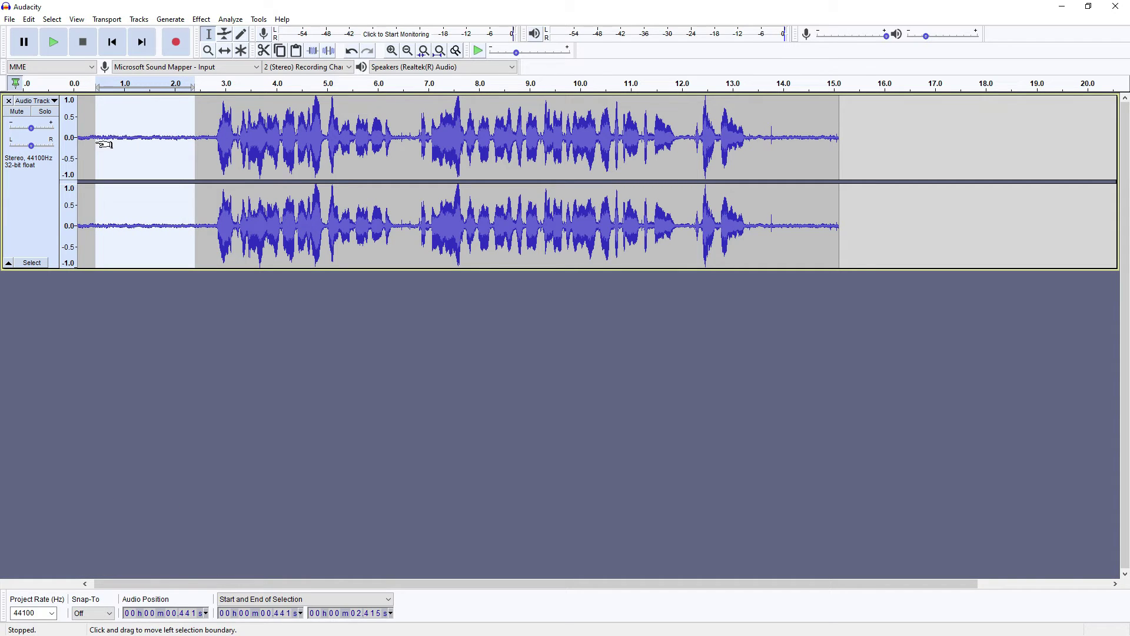
click(213, 155)
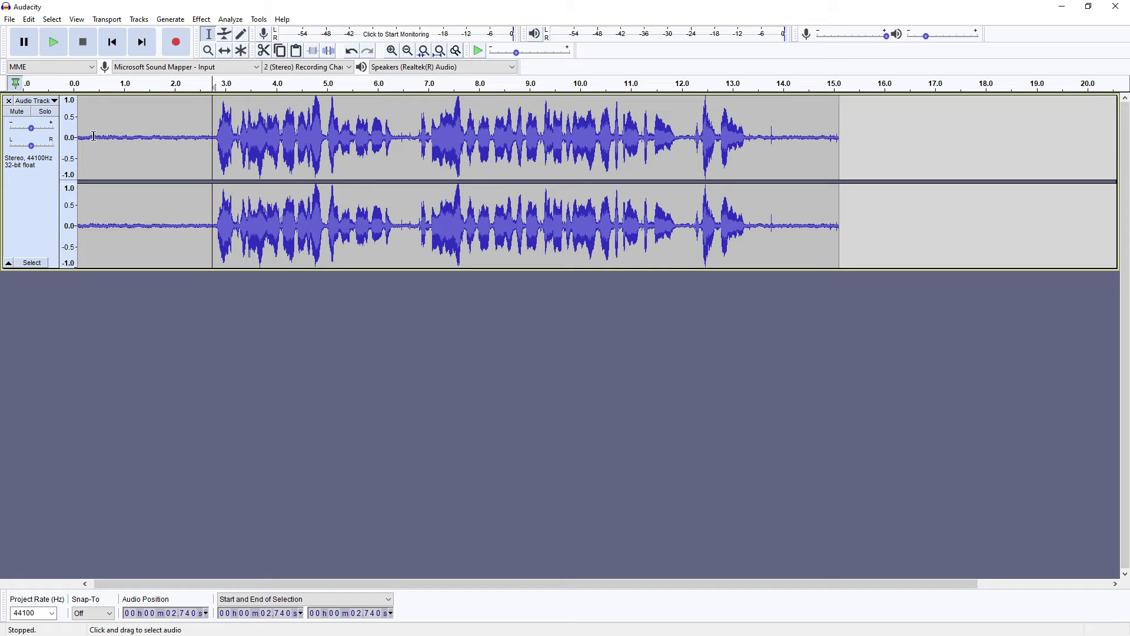
Select the voice-free stretch from about 0.2 to 2.7 s and capture it as the Noise Reduction noise profile.
drag(84, 137, 212, 145)
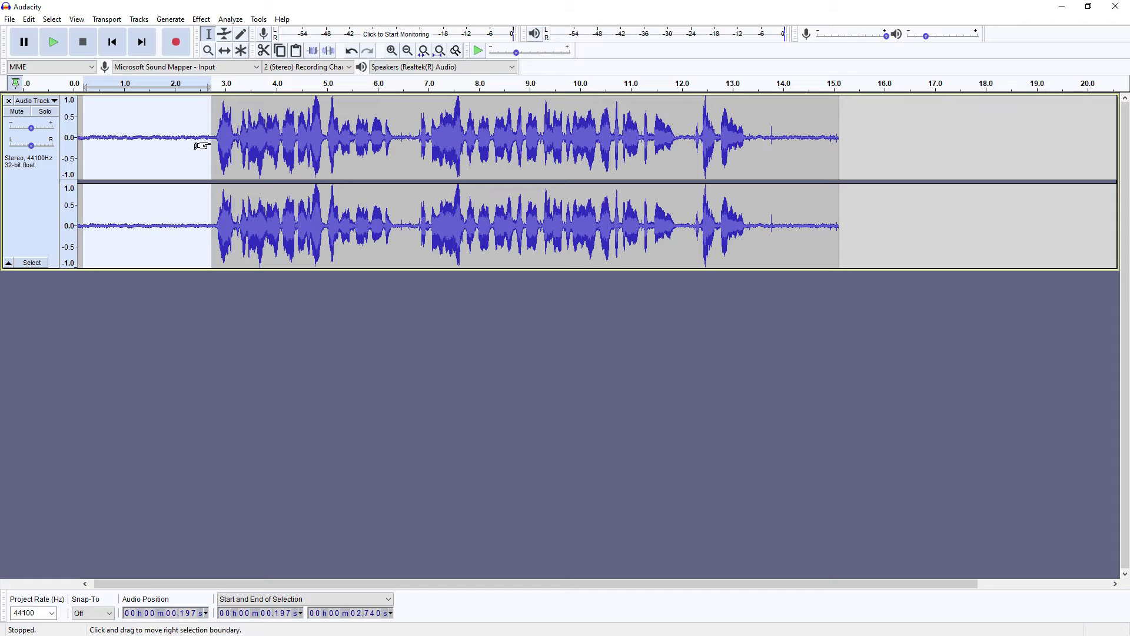
click(201, 20)
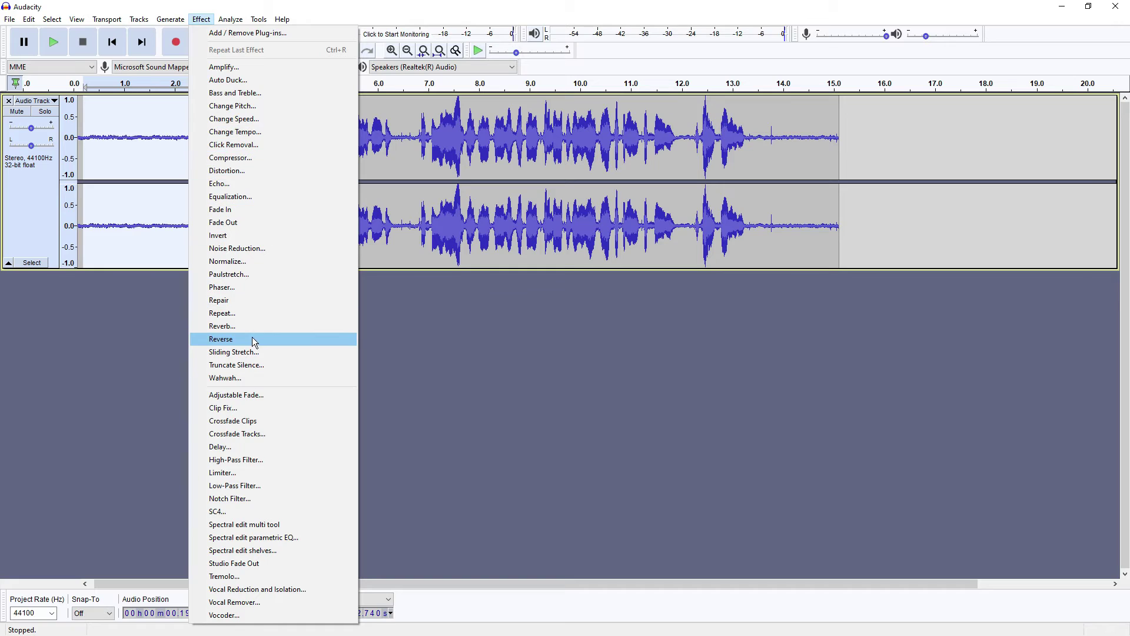
click(243, 249)
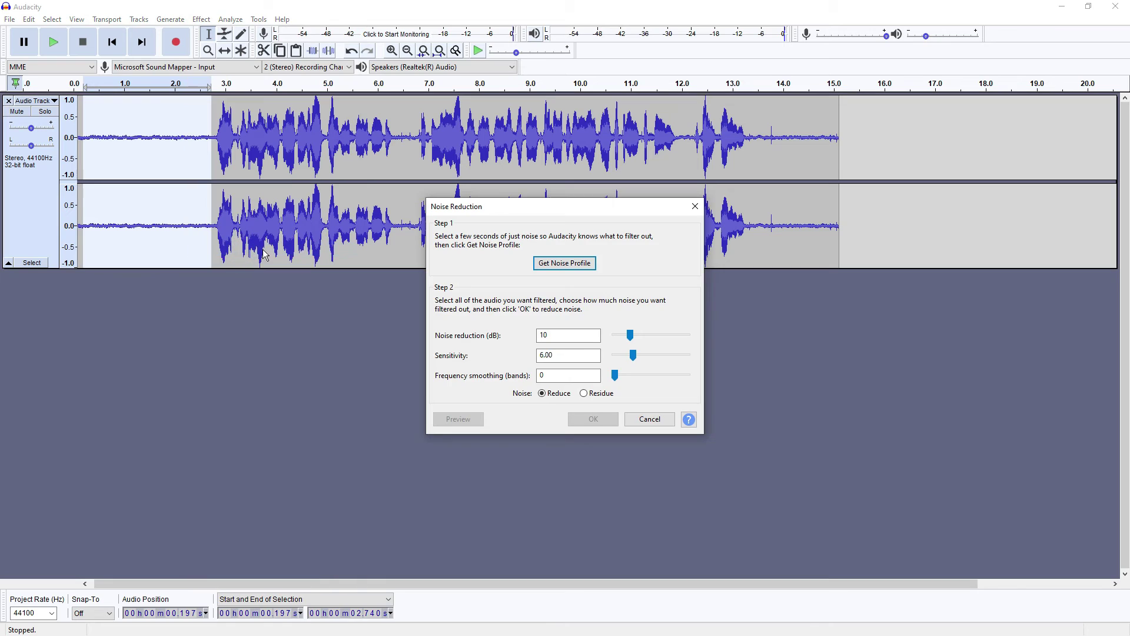
click(571, 265)
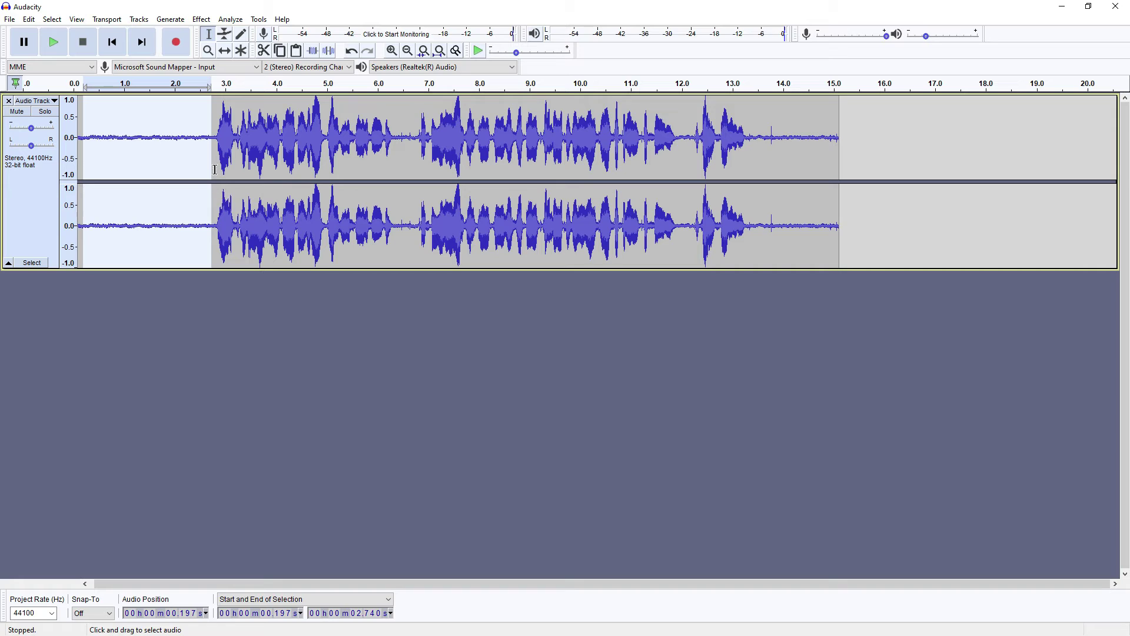
Apply Noise Reduction to the entire track using the captured noise profile and the preset reduction settings.
drag(214, 170, 112, 169)
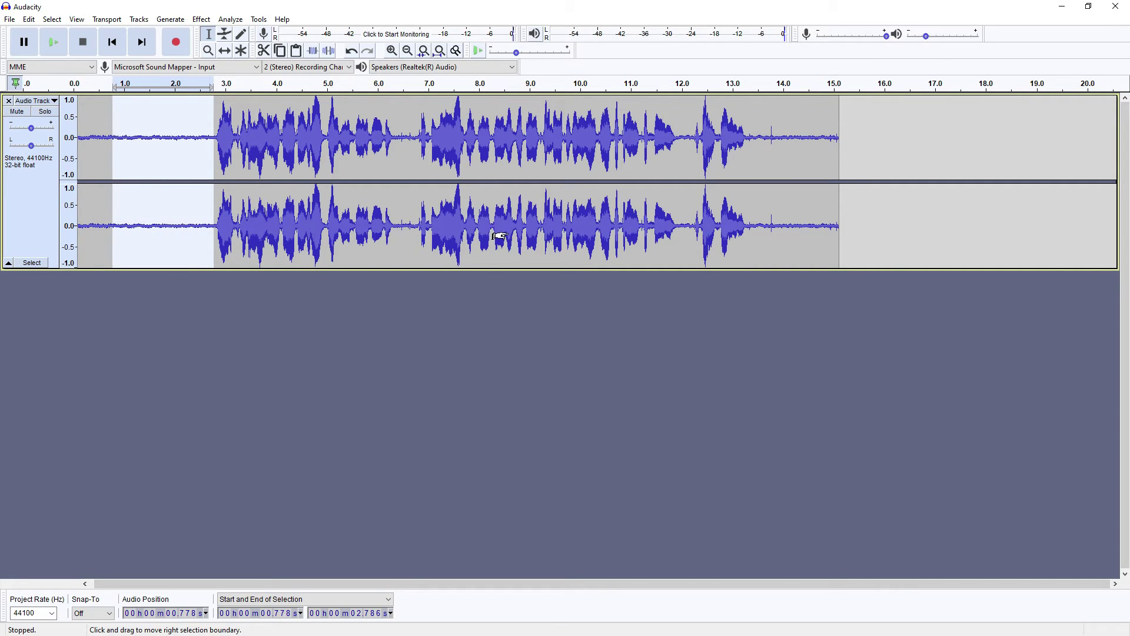
key(ctrl+a)
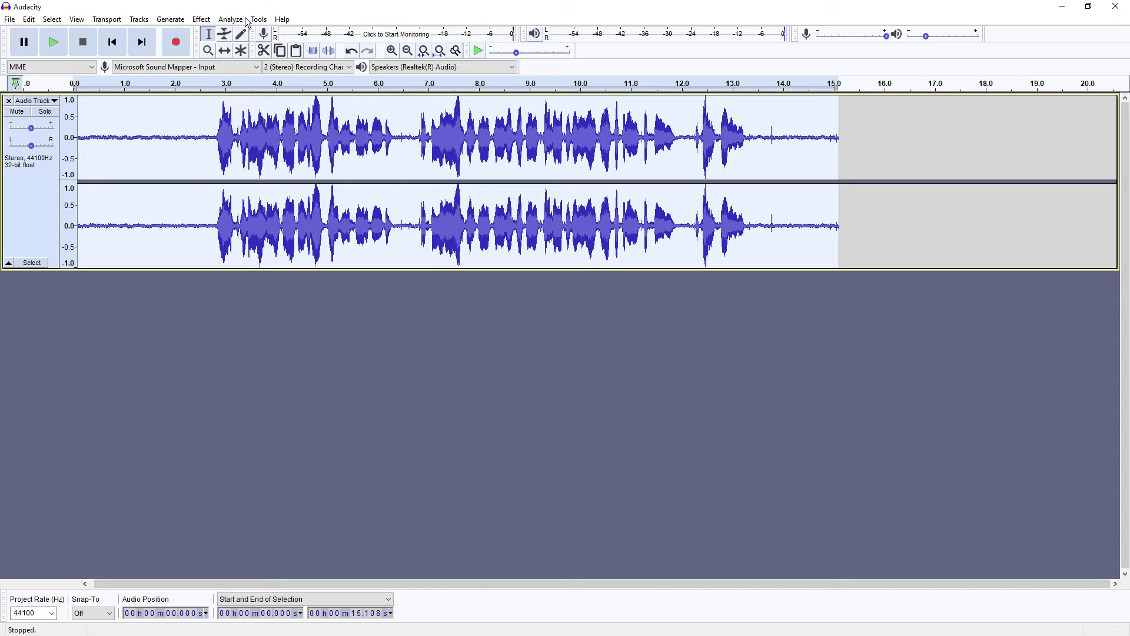
click(199, 20)
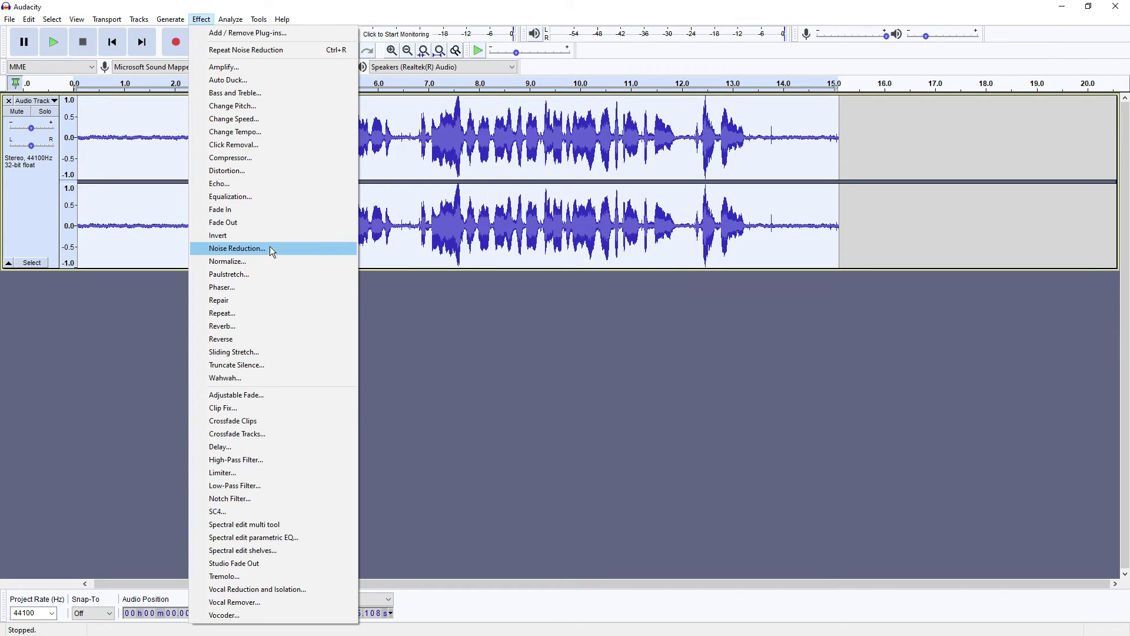
click(270, 248)
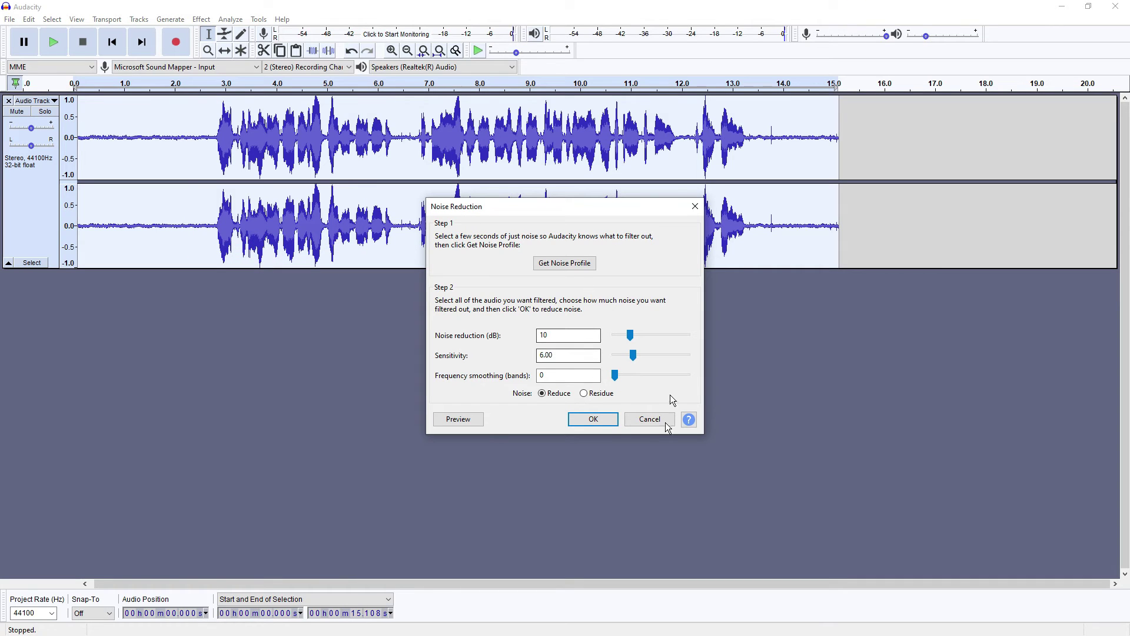
click(593, 419)
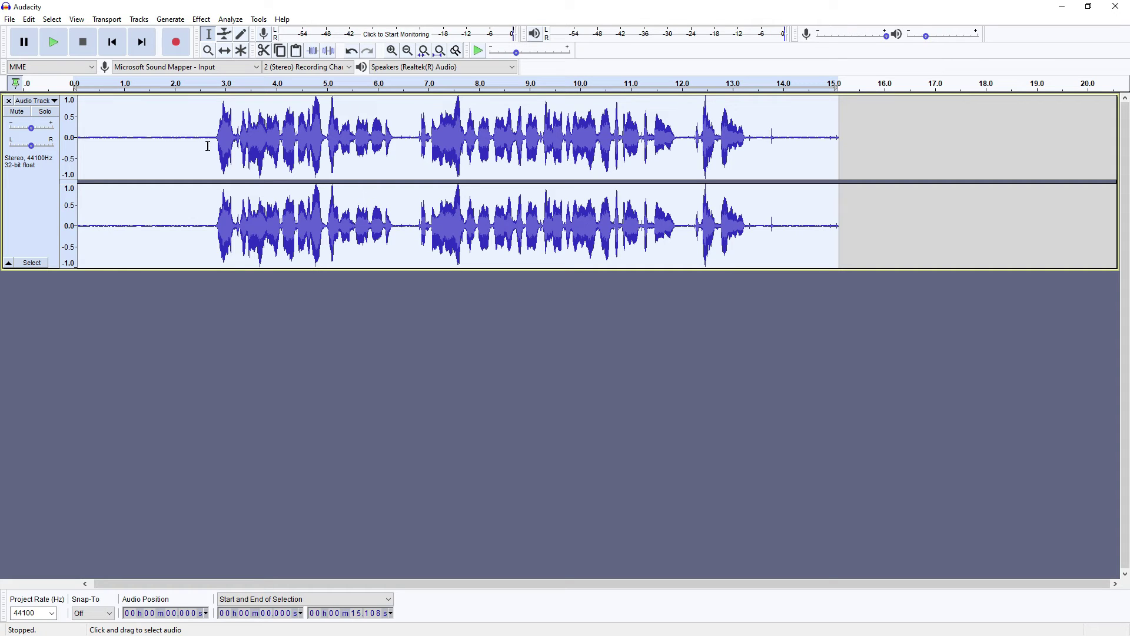
Capture a new Noise Reduction profile from the remaining noise between about 0.3 and 2.7 s.
drag(211, 140, 89, 147)
click(201, 20)
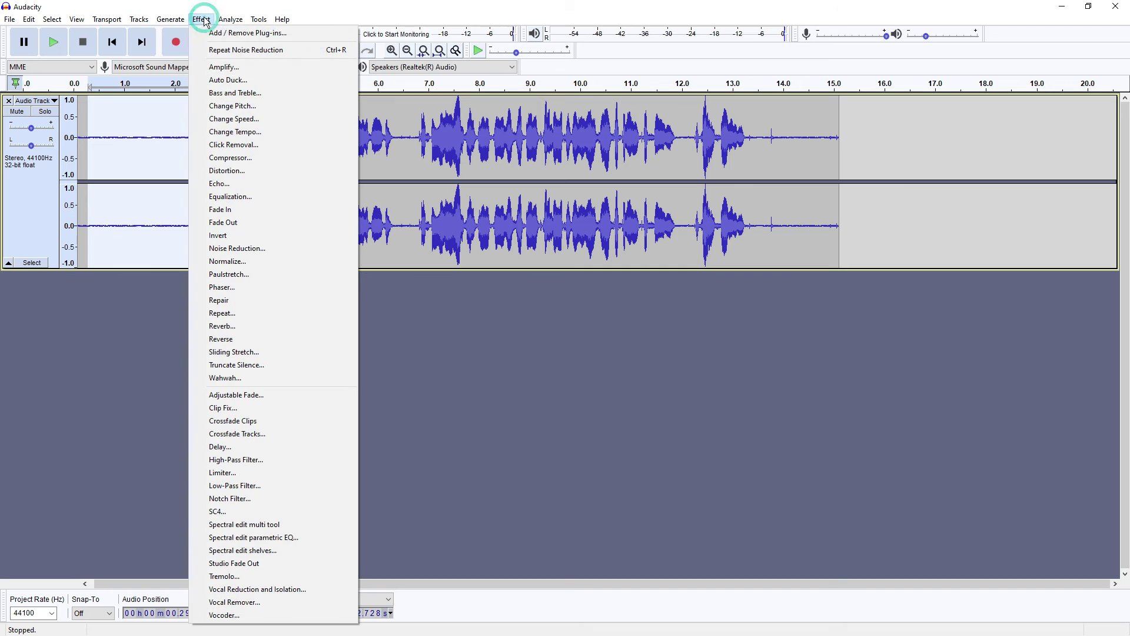
click(238, 247)
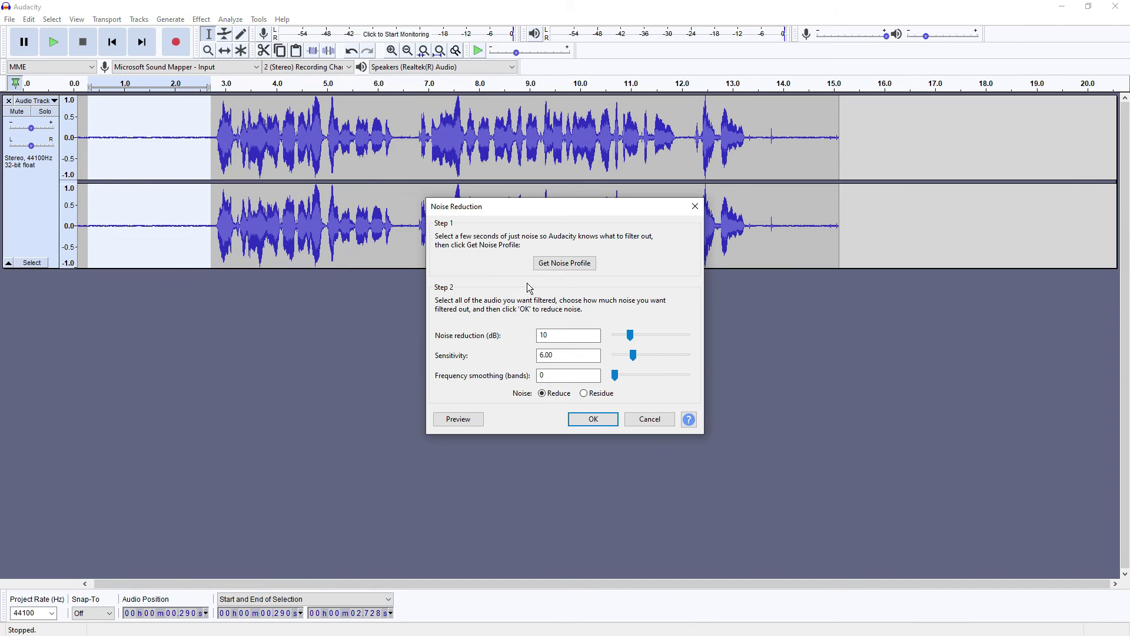
click(549, 263)
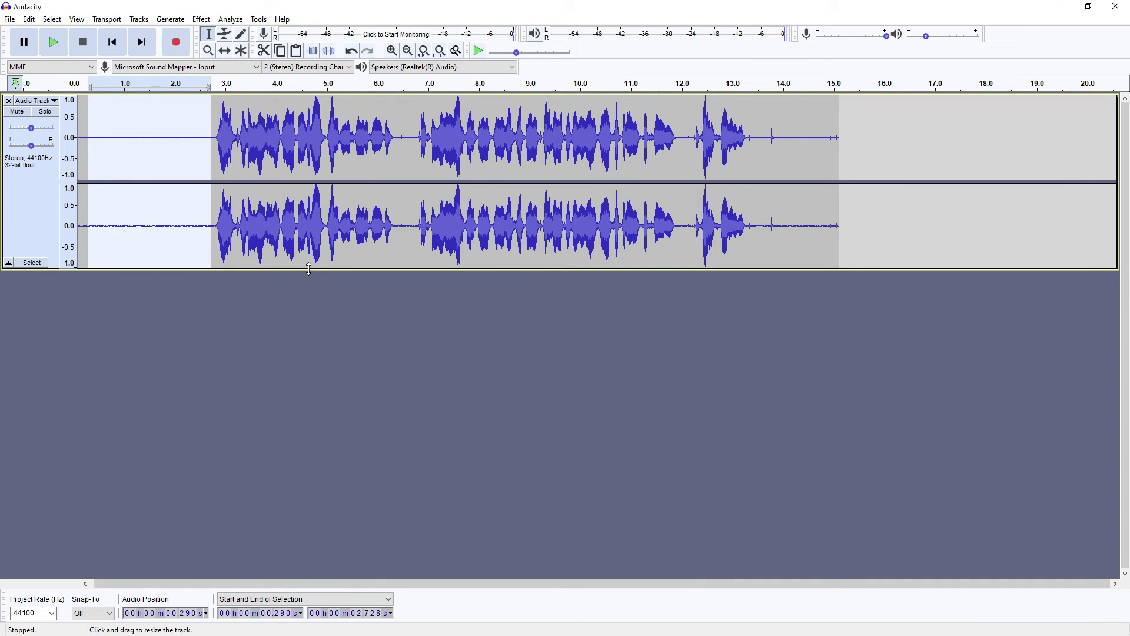
Apply Noise Reduction to the whole track a second time using the newly captured profile.
key(ctrl+a)
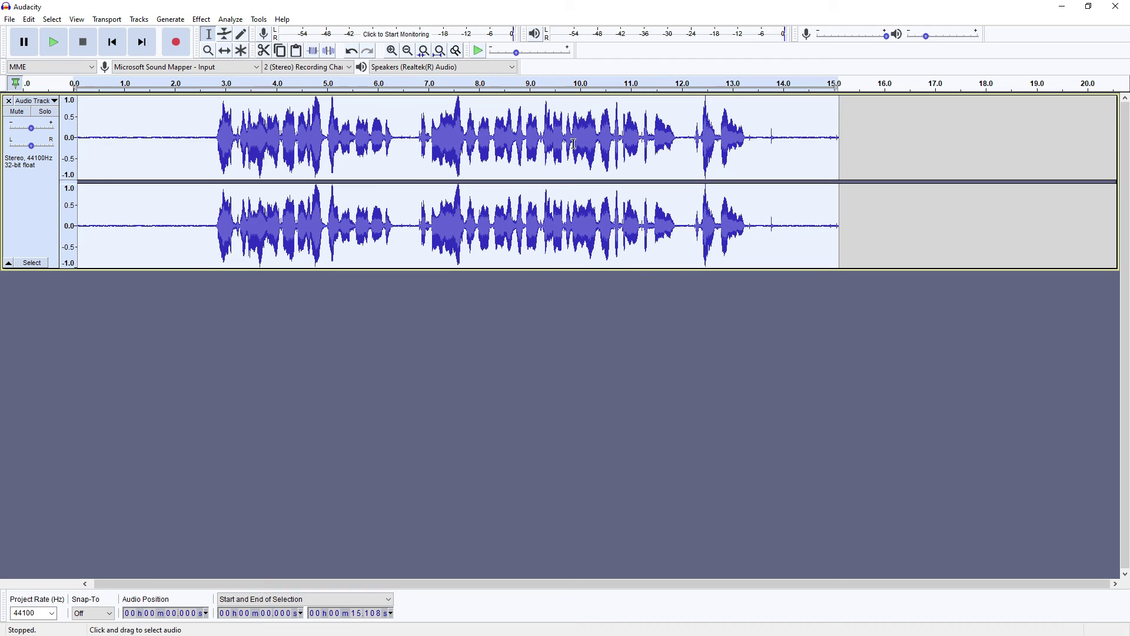
click(201, 19)
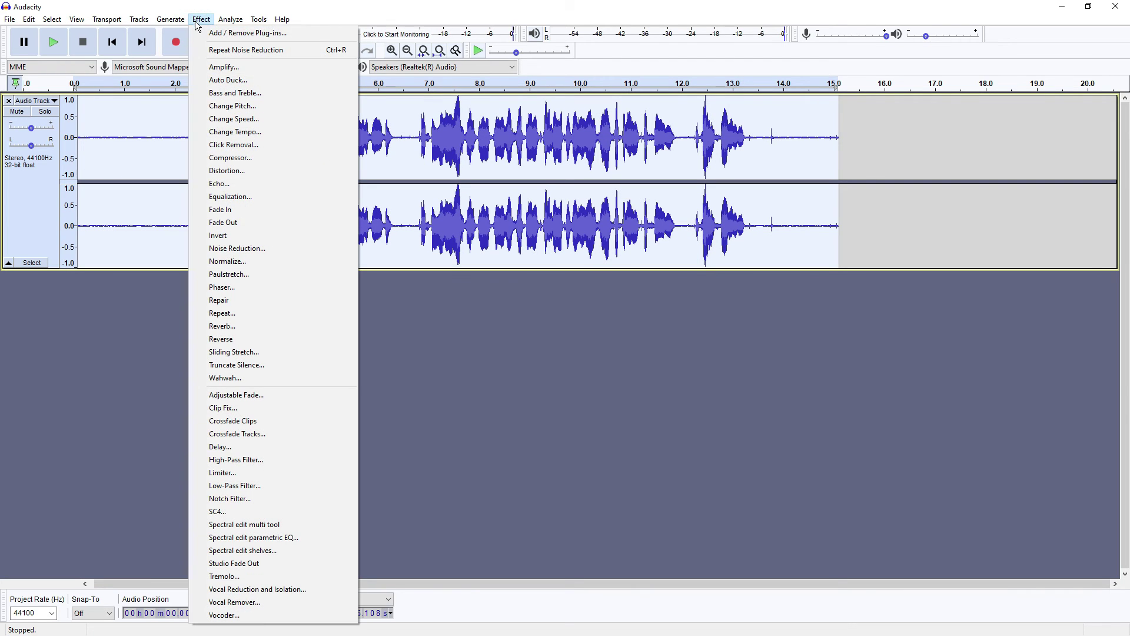
click(252, 249)
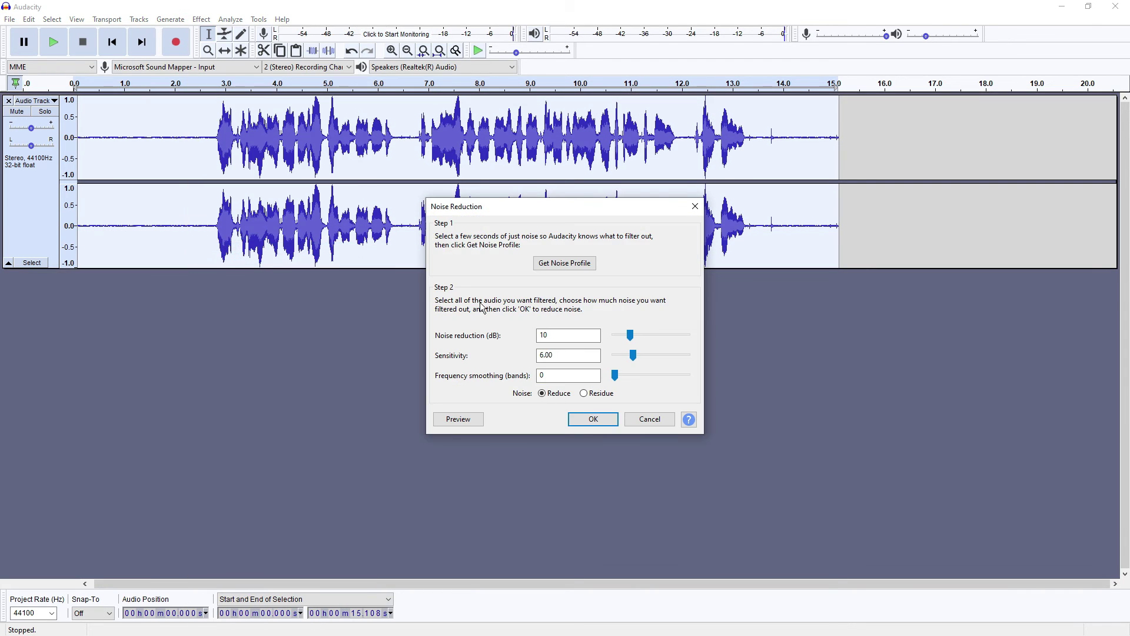
click(593, 419)
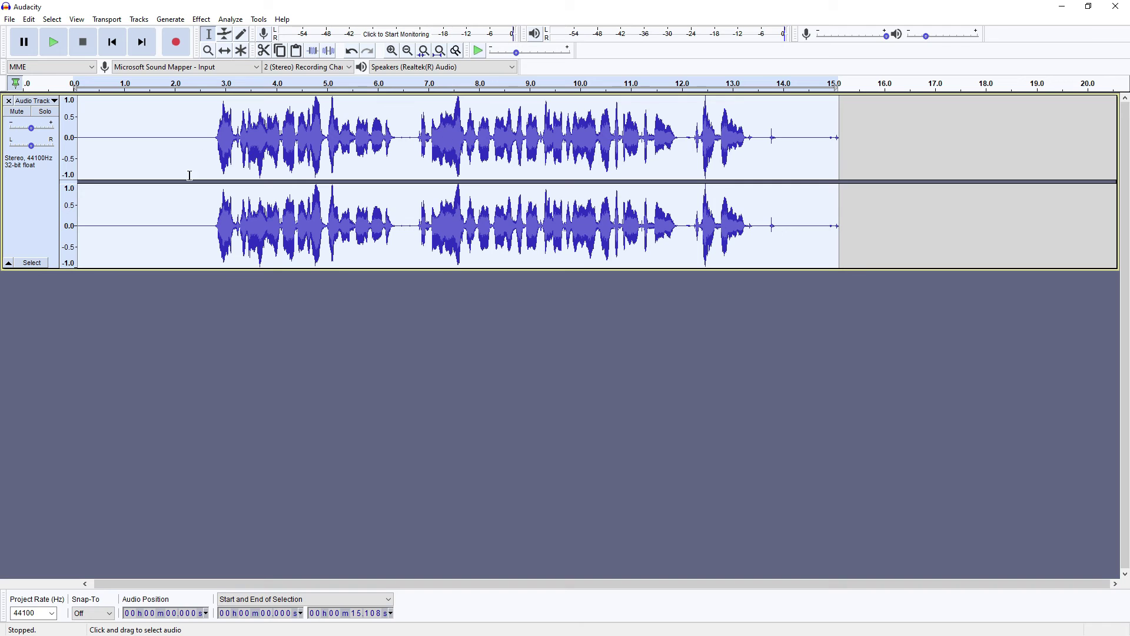
Play the cleaned voice from about 2.5 s, stop it, and highlight the quiet tail from about 14.0 to 14.9 s.
click(198, 140)
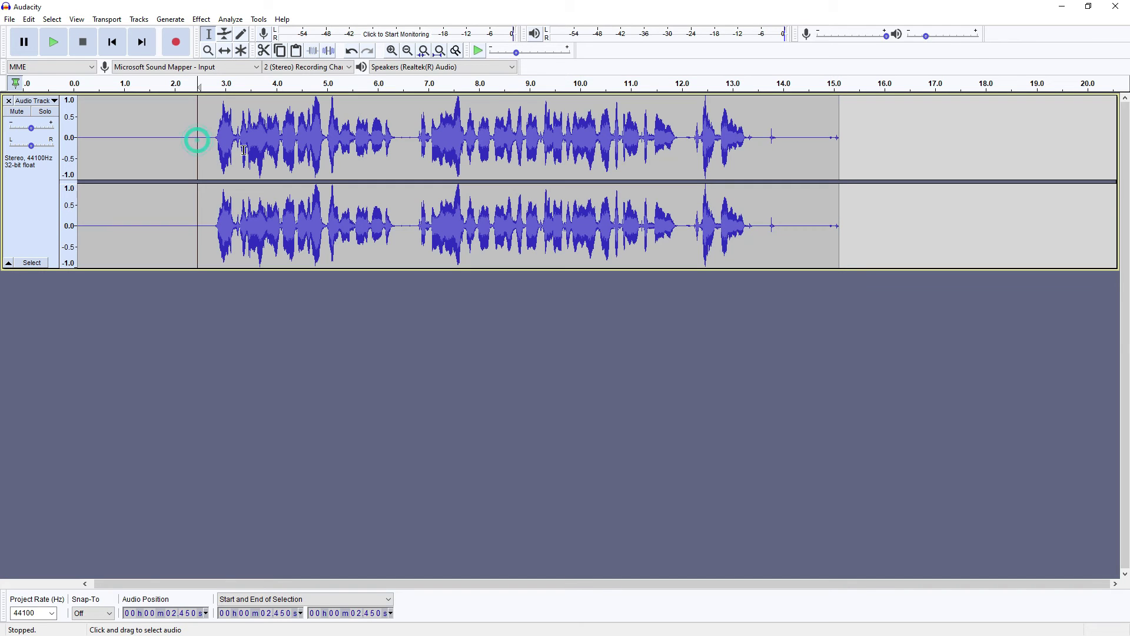
key(space)
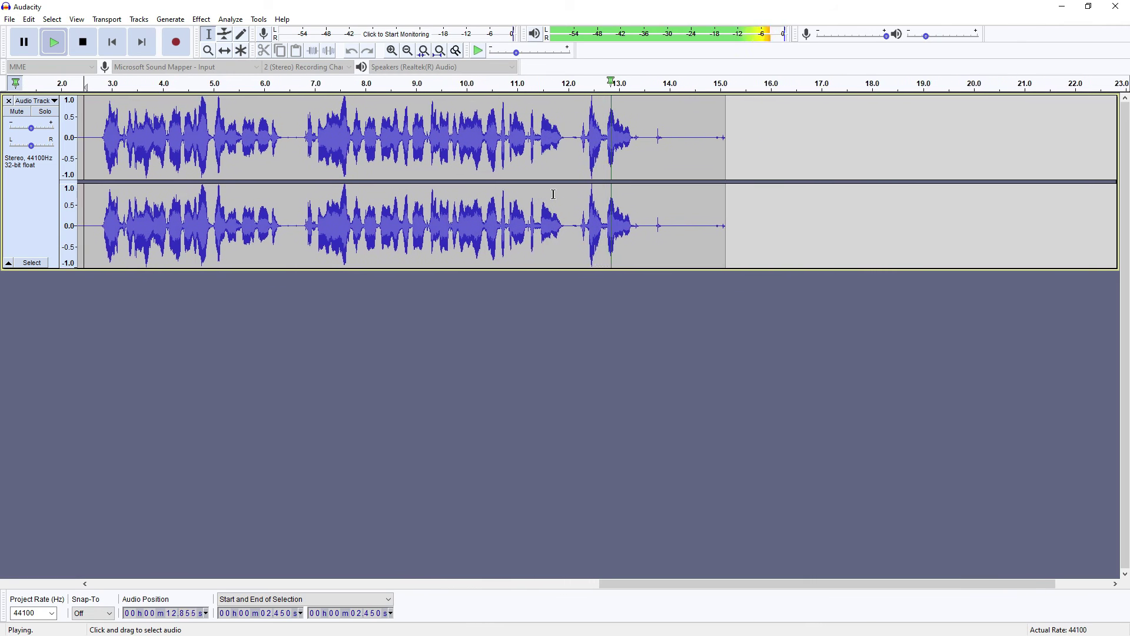
key(space)
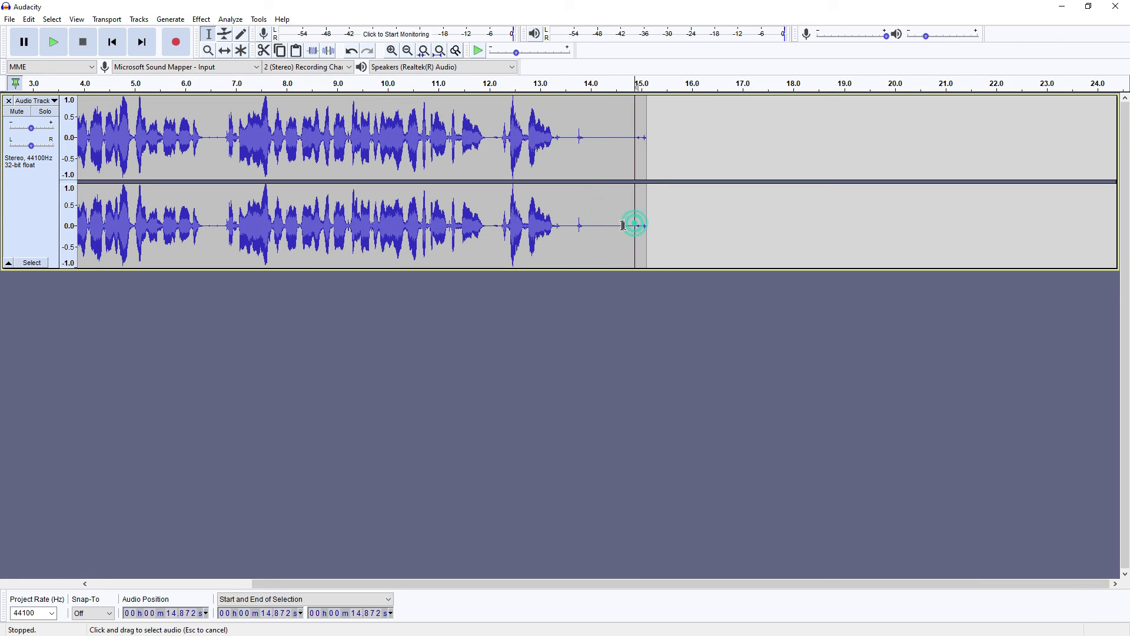
drag(636, 222, 586, 219)
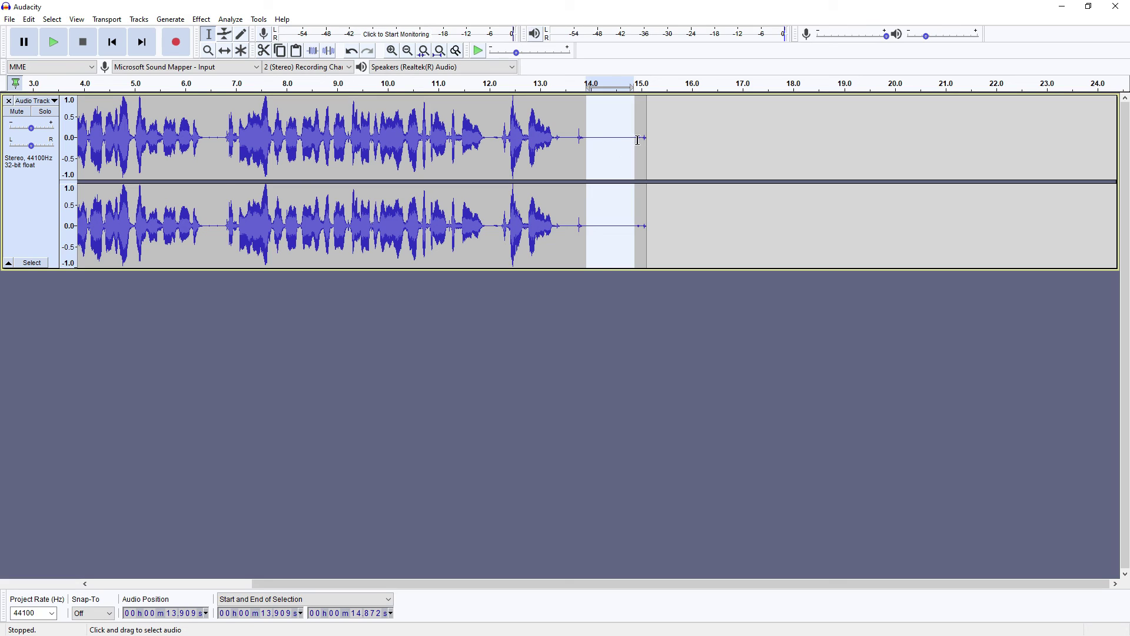
drag(639, 140, 590, 140)
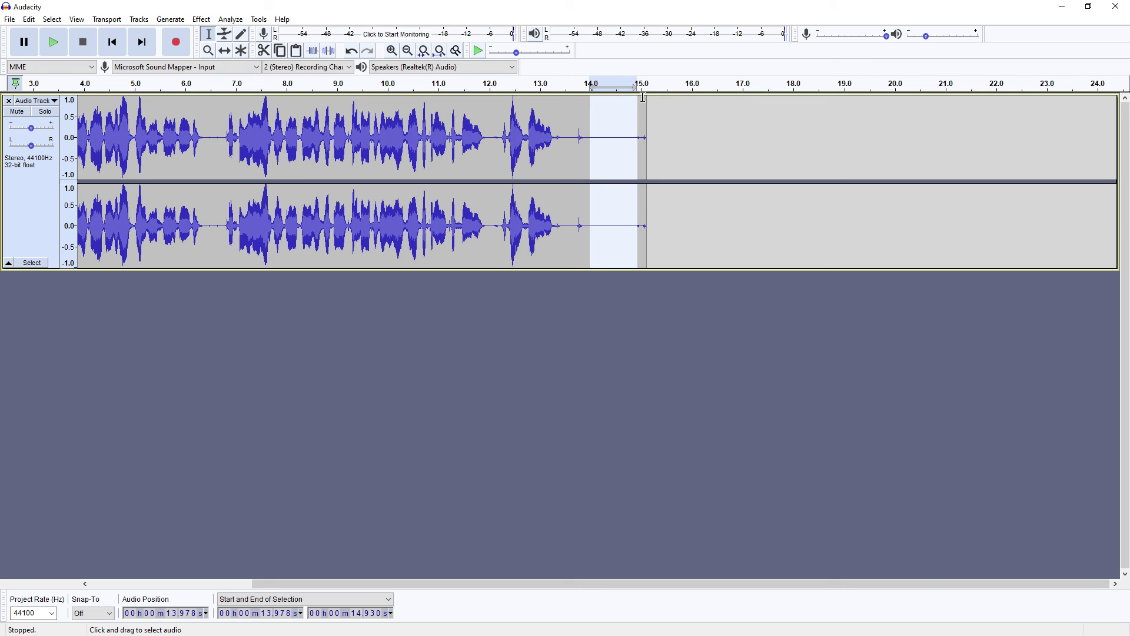
double_click(583, 5)
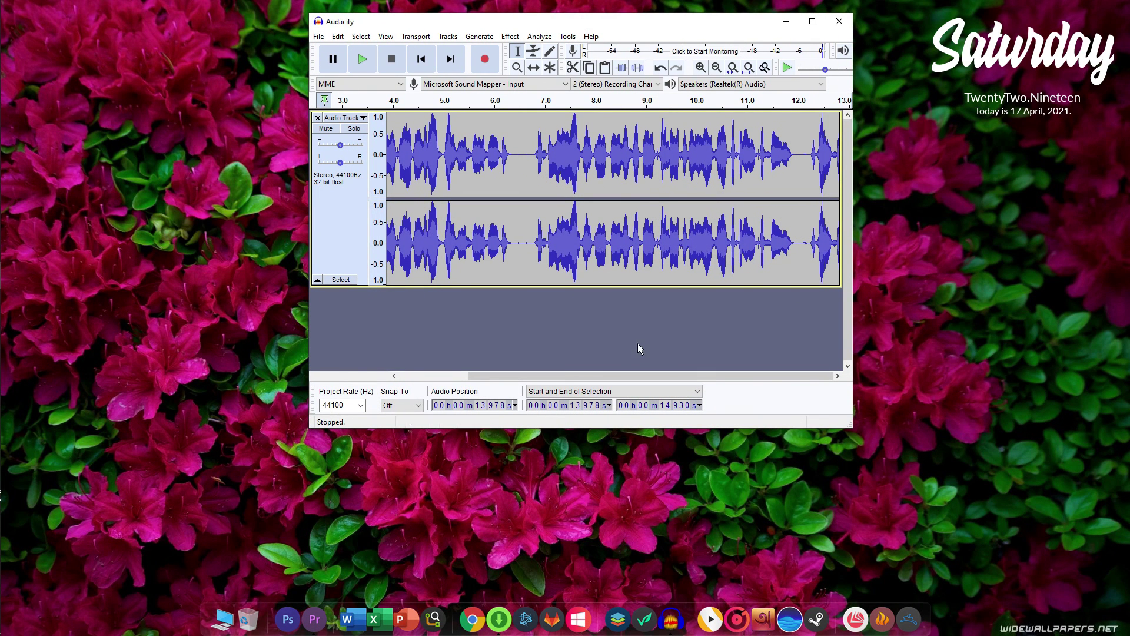
mouse_move(712, 379)
mouse_down()
mouse_move(638, 376)
mouse_move(723, 374)
mouse_up()
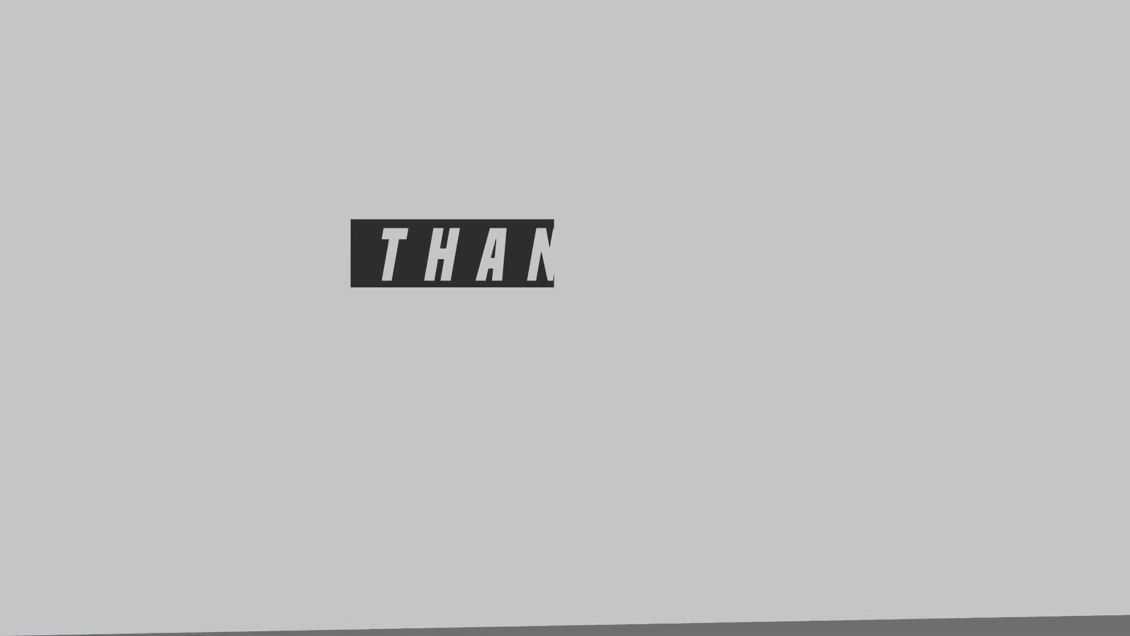